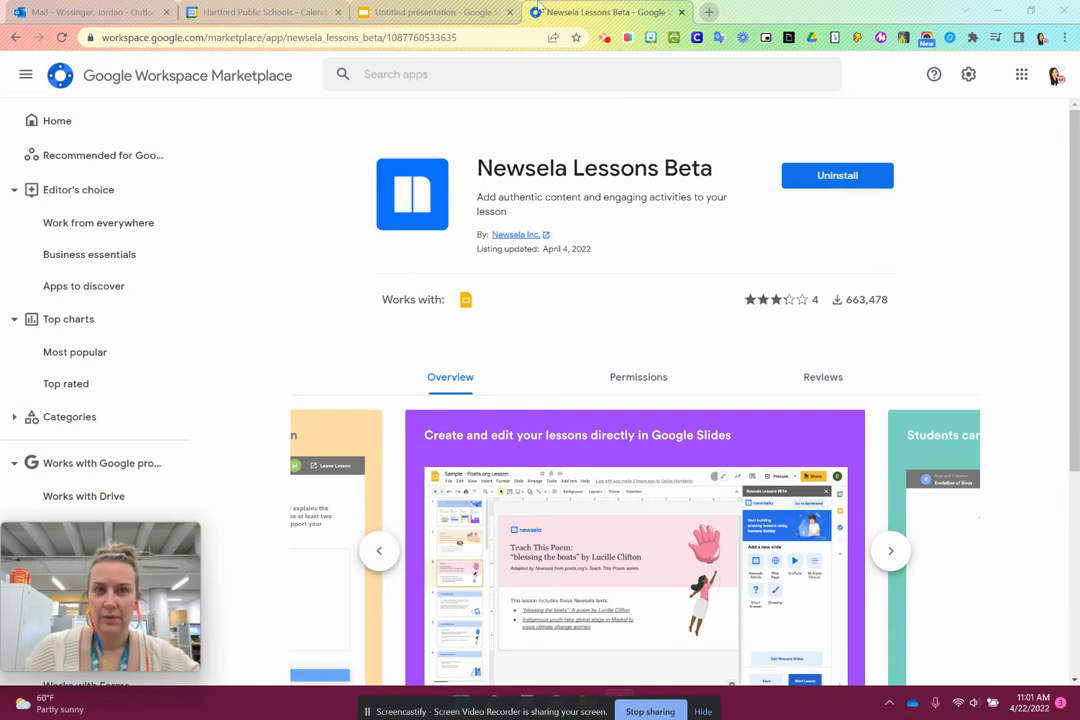
- Switch to the untitled presentation and locate the Newsela Lessons Beta entry among its installed add-ons
{"action": "left_click", "coordinate": [377, 10]}
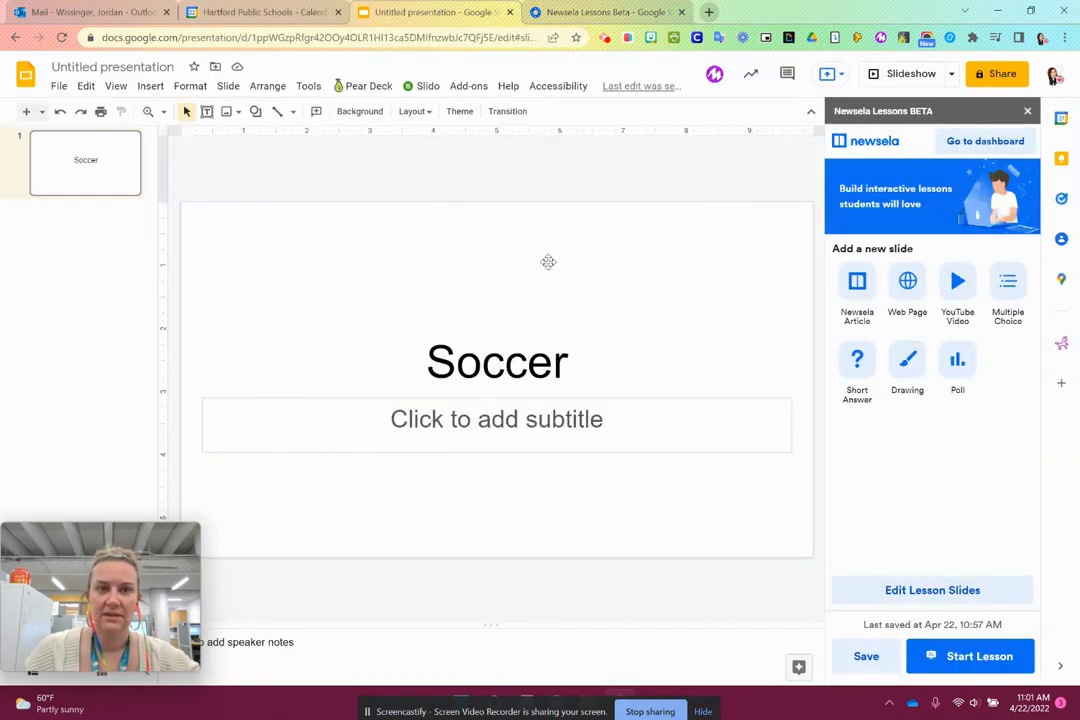
{"action": "left_click", "coordinate": [469, 86]}
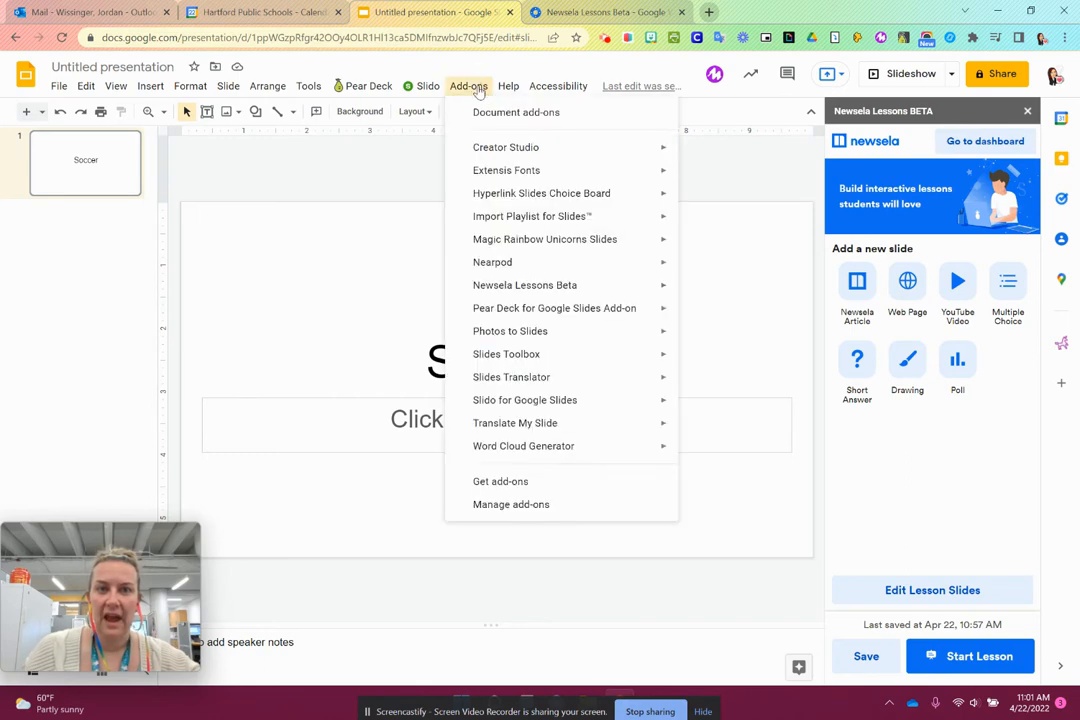
{"action": "mouse_move", "coordinate": [511, 290]}
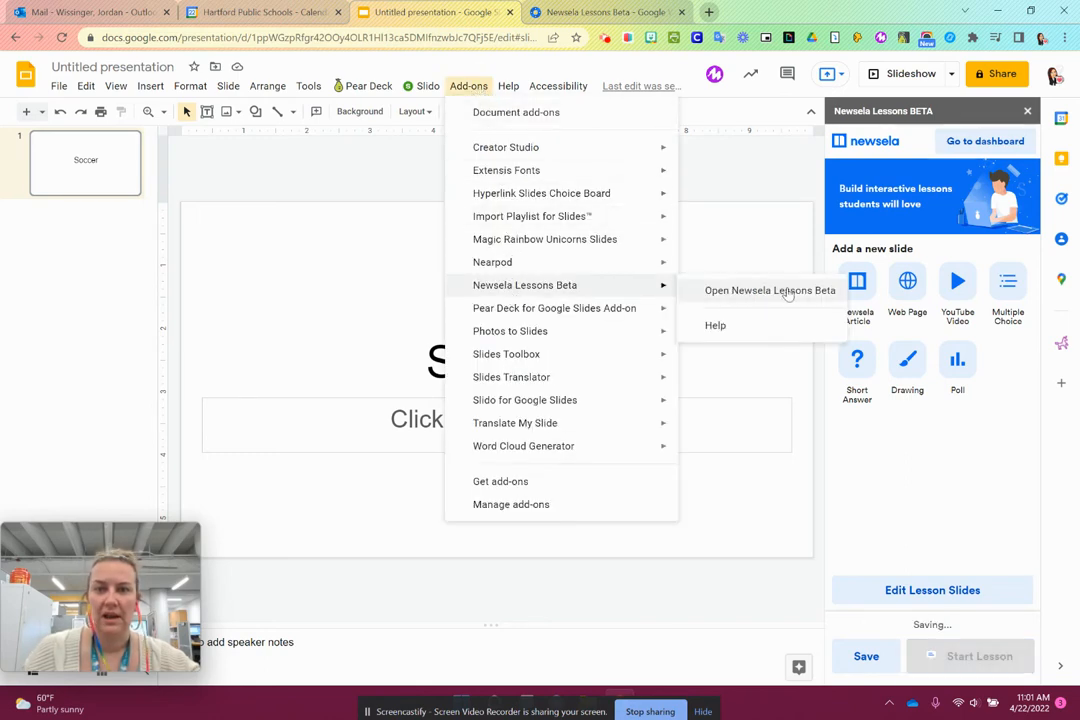
{"action": "left_click", "coordinate": [768, 598]}
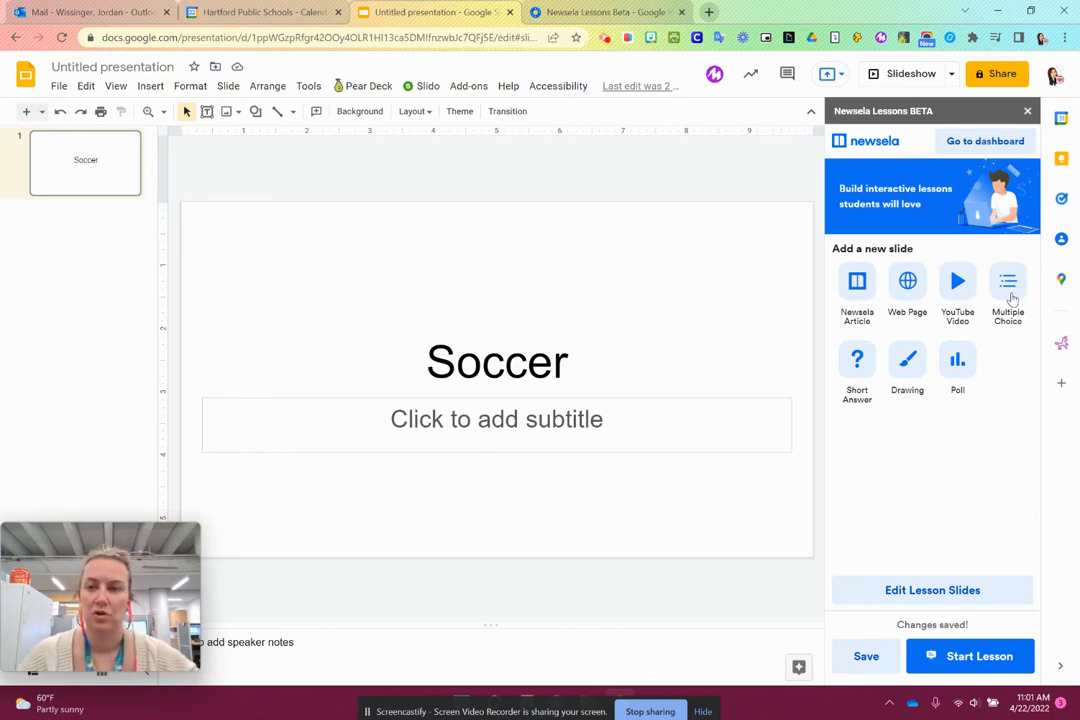
- Start adding a Newsela Article slide and search Newsela for "Soccer"
{"action": "left_click", "coordinate": [857, 290]}
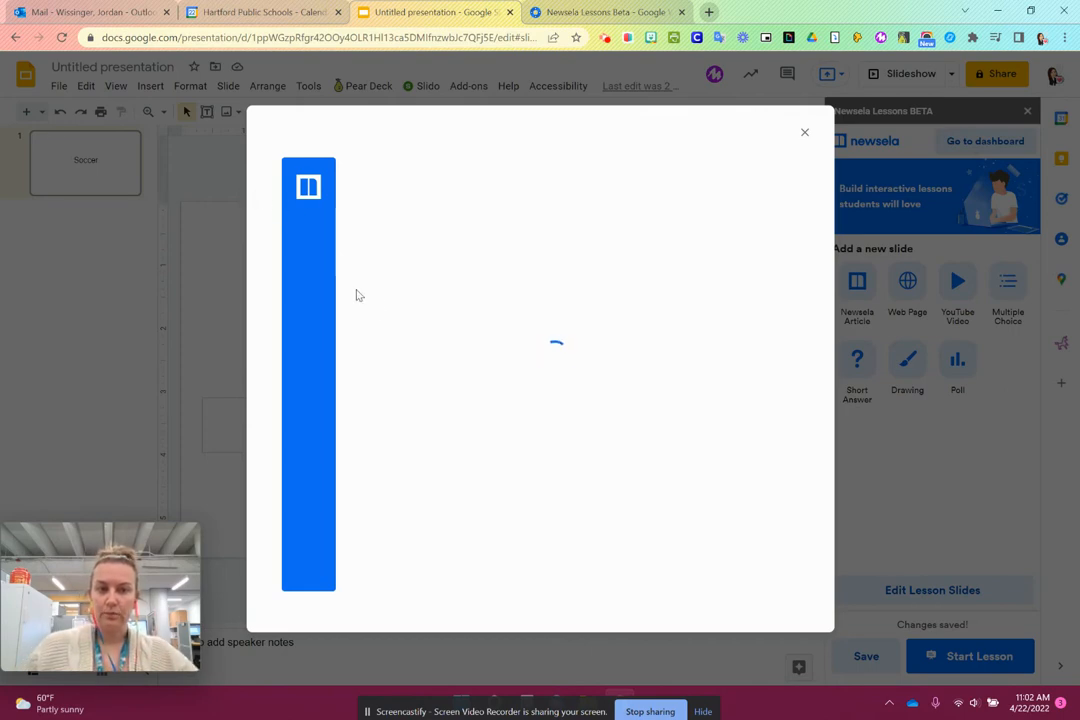
{"action": "left_click", "coordinate": [434, 281]}
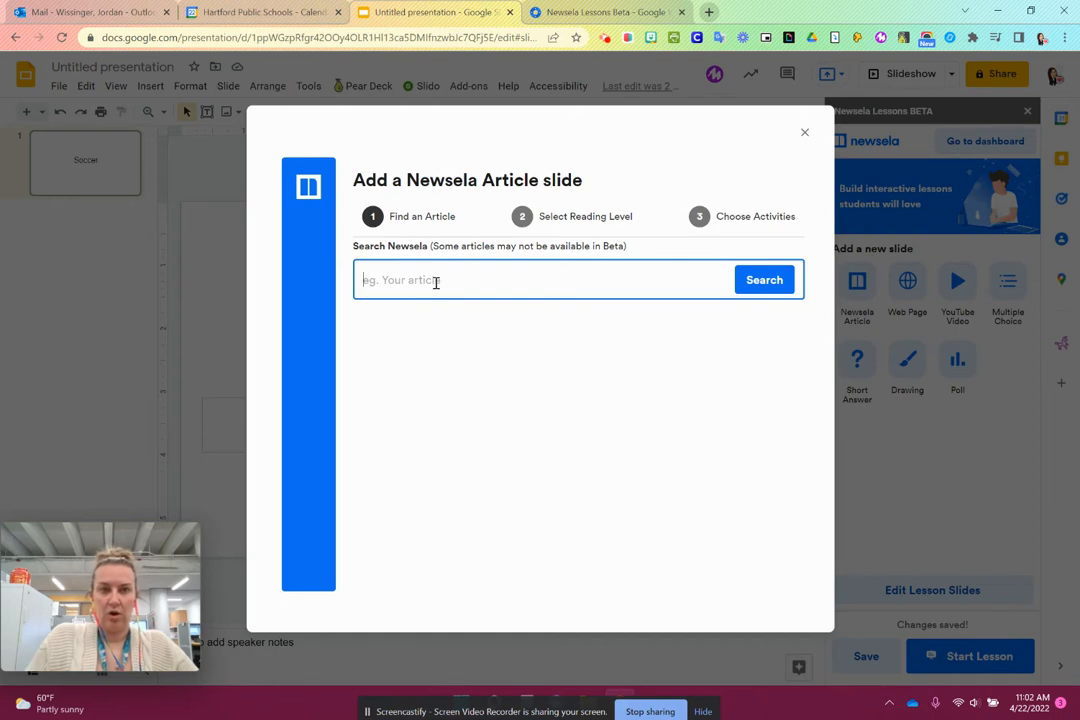
{"action": "type", "text": "Politic"}
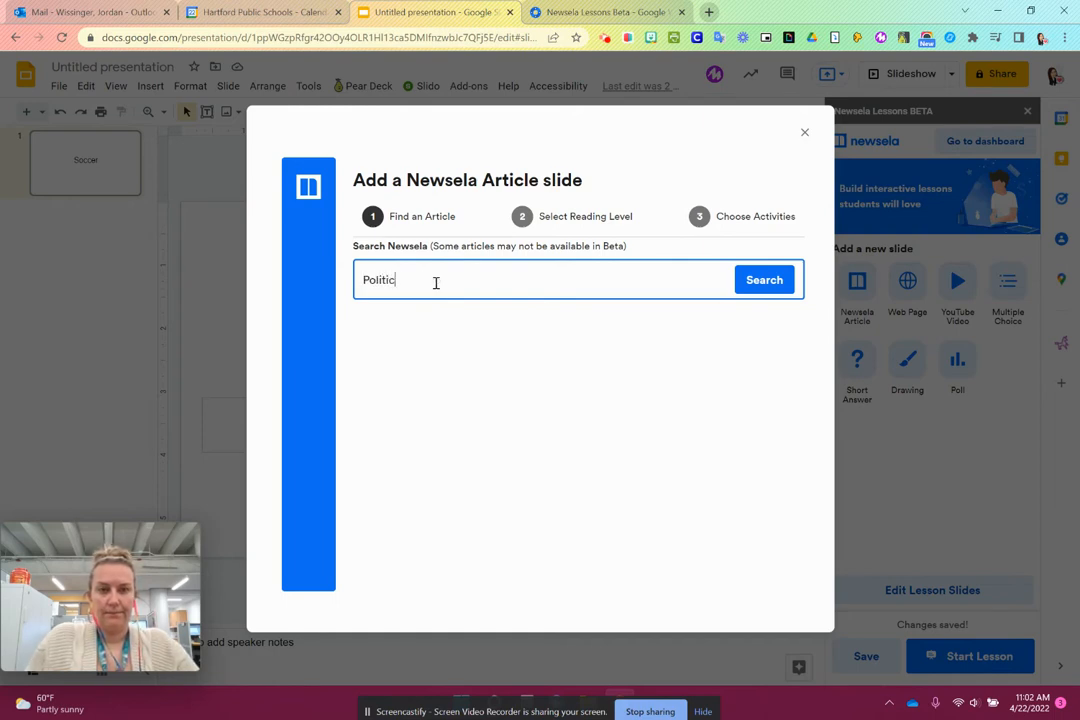
{"action": "type", "text": "o"}
{"action": "key", "text": "BackSpace"}
{"action": "key", "text": "BackSpace"}
{"action": "type", "text": "Soccer"}
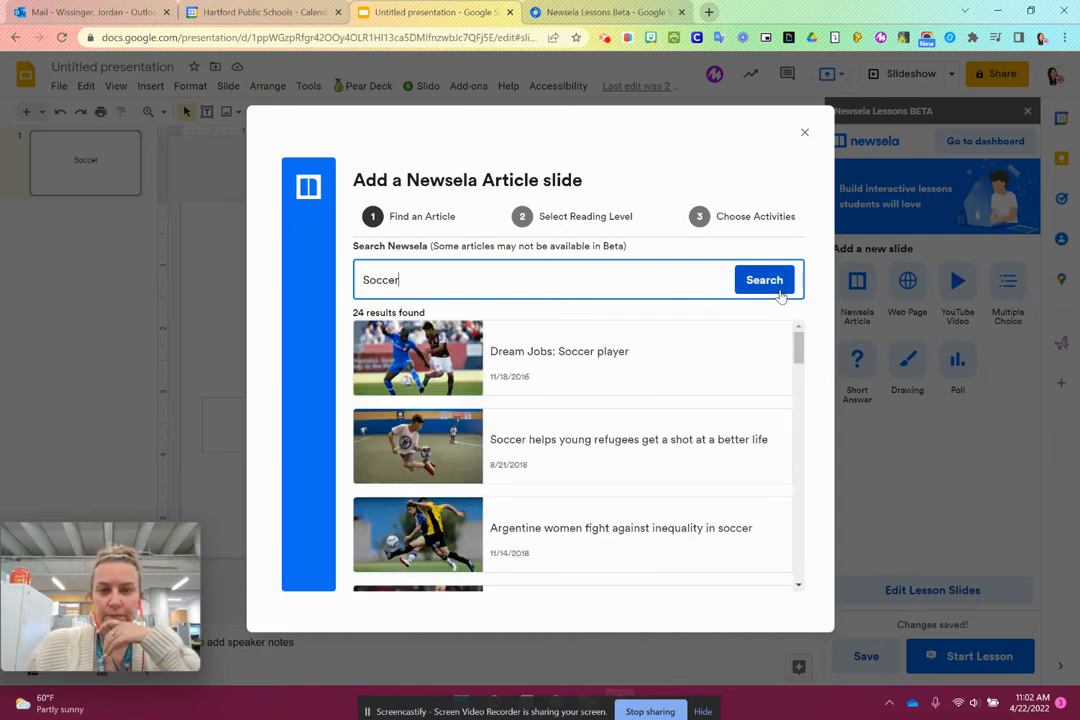
- Choose the article "Dream Jobs: Soccer player", review its reading levels and text, and continue to its activities with the level at Max
{"action": "left_click", "coordinate": [418, 370]}
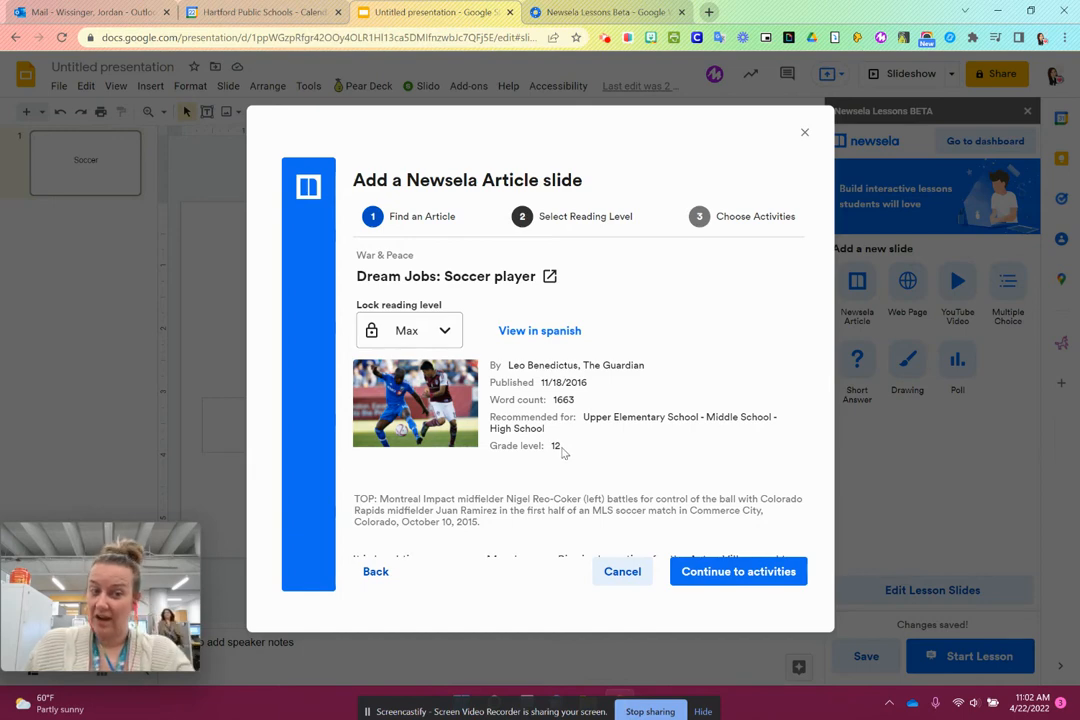
{"action": "left_click", "coordinate": [440, 332]}
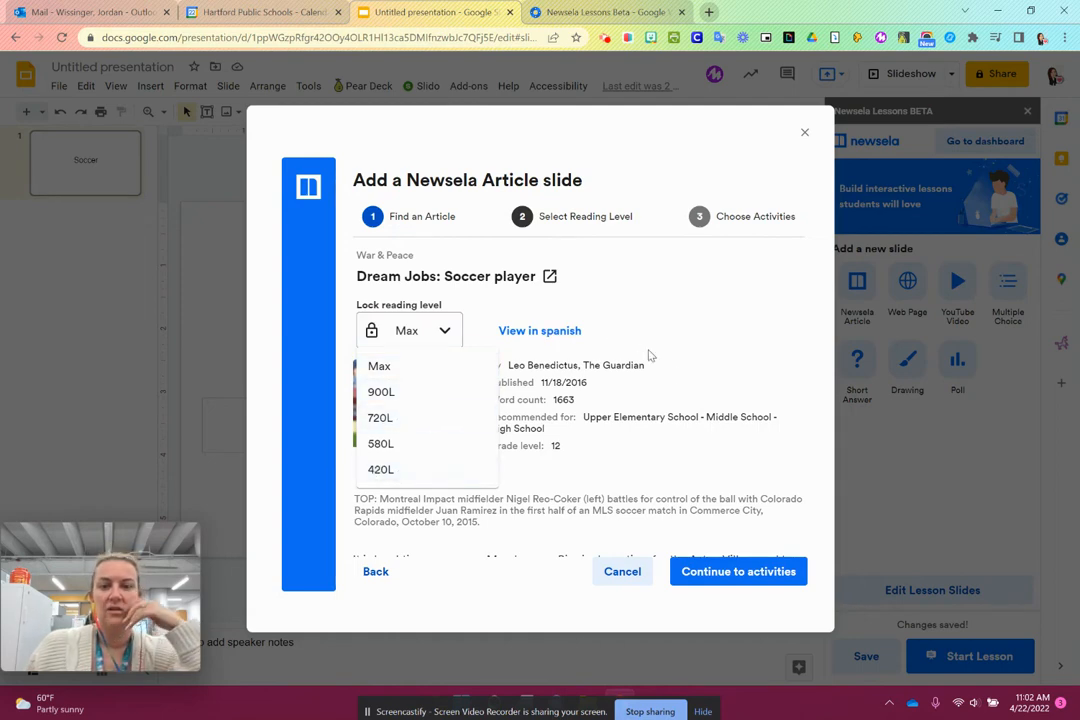
{"action": "left_click", "coordinate": [729, 423]}
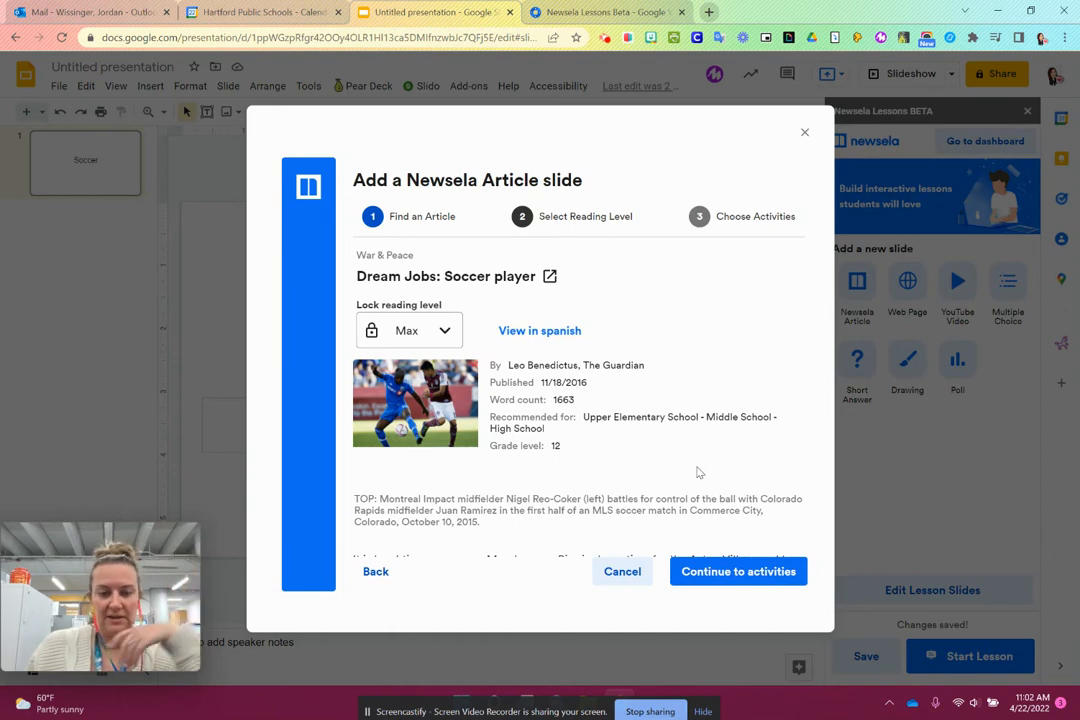
{"action": "scroll", "coordinate": [644, 440], "scroll_direction": "down", "scroll_amount": 3}
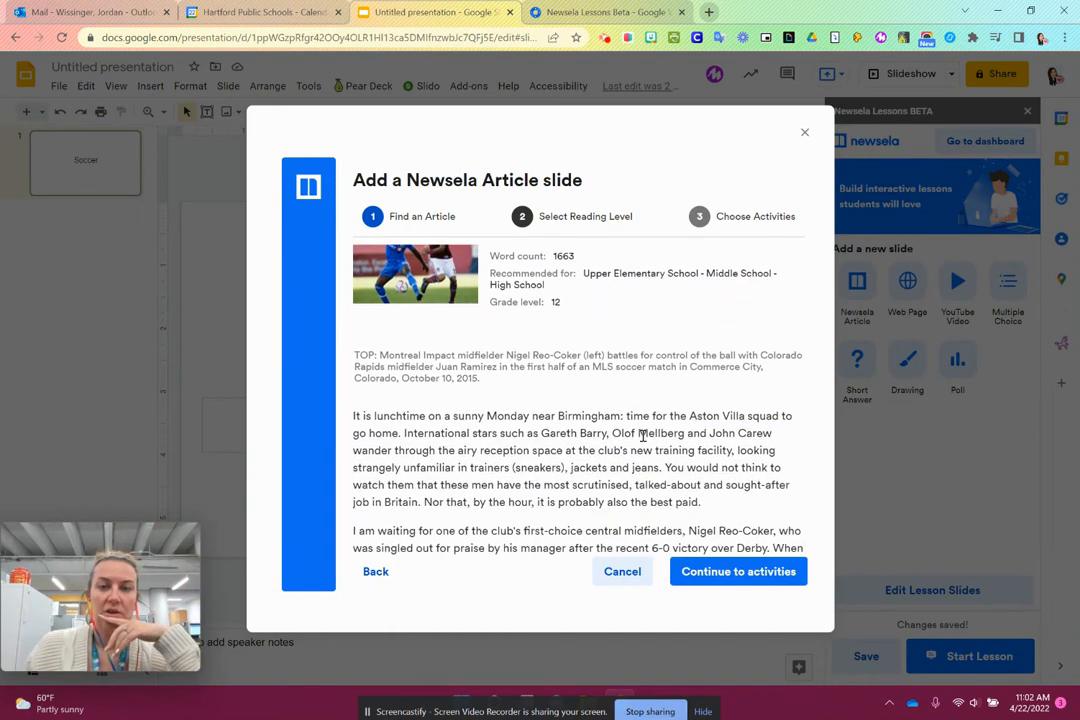
{"action": "scroll", "coordinate": [644, 435], "scroll_direction": "down", "scroll_amount": 5}
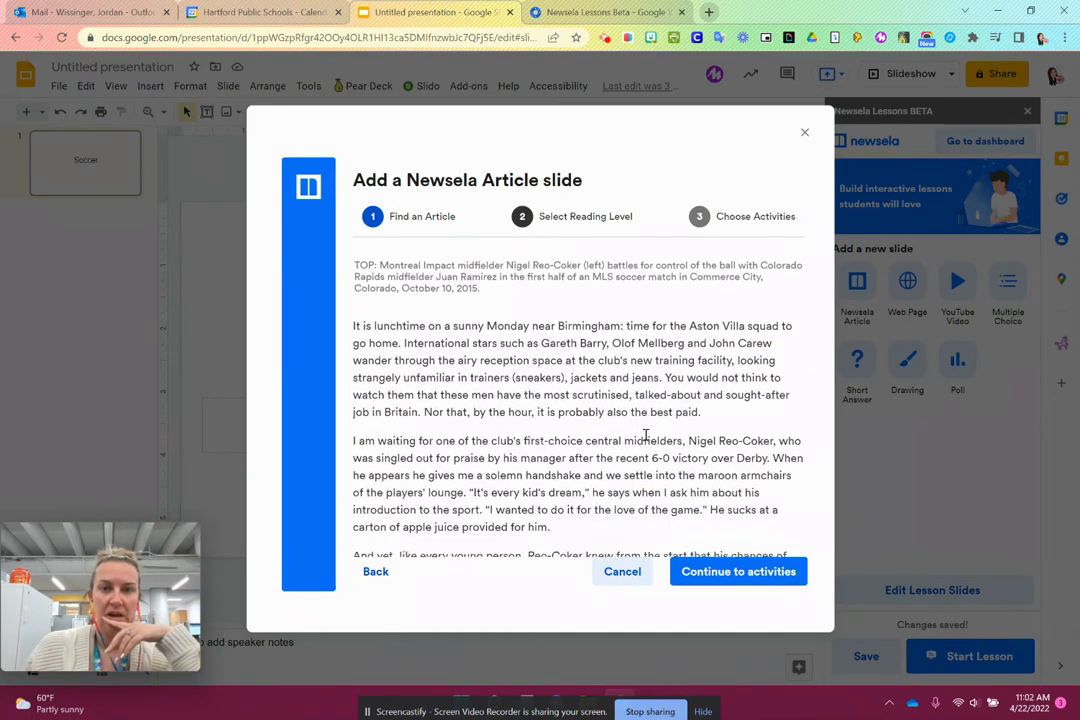
{"action": "scroll", "coordinate": [644, 430], "scroll_direction": "down", "scroll_amount": 1}
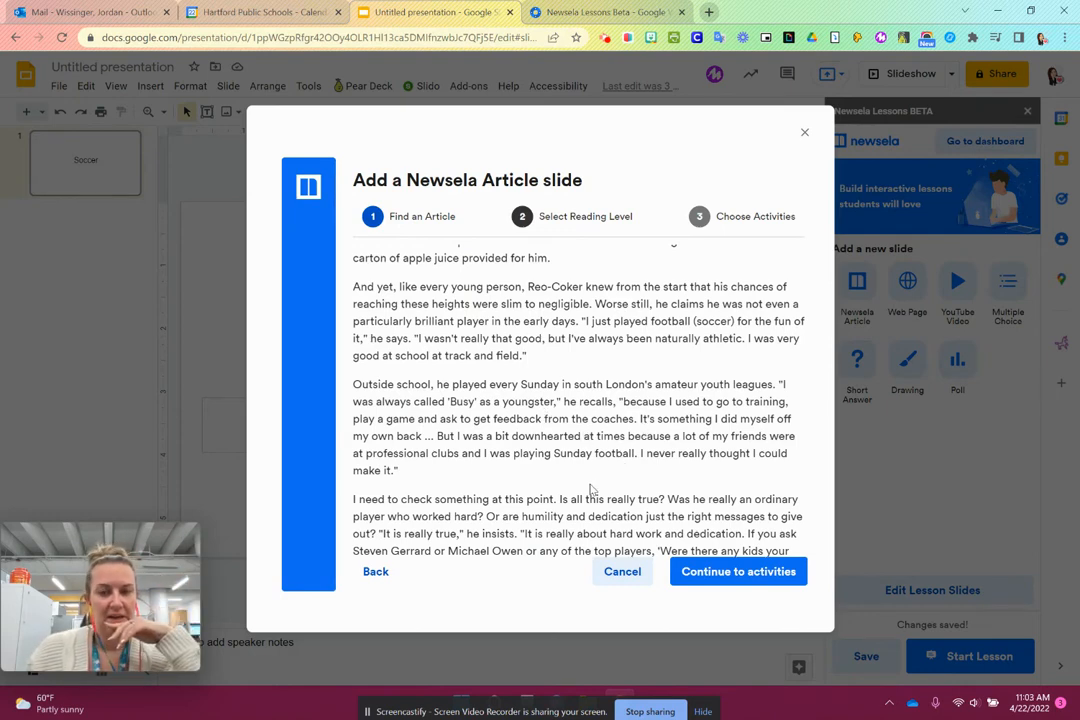
{"action": "left_click", "coordinate": [757, 573]}
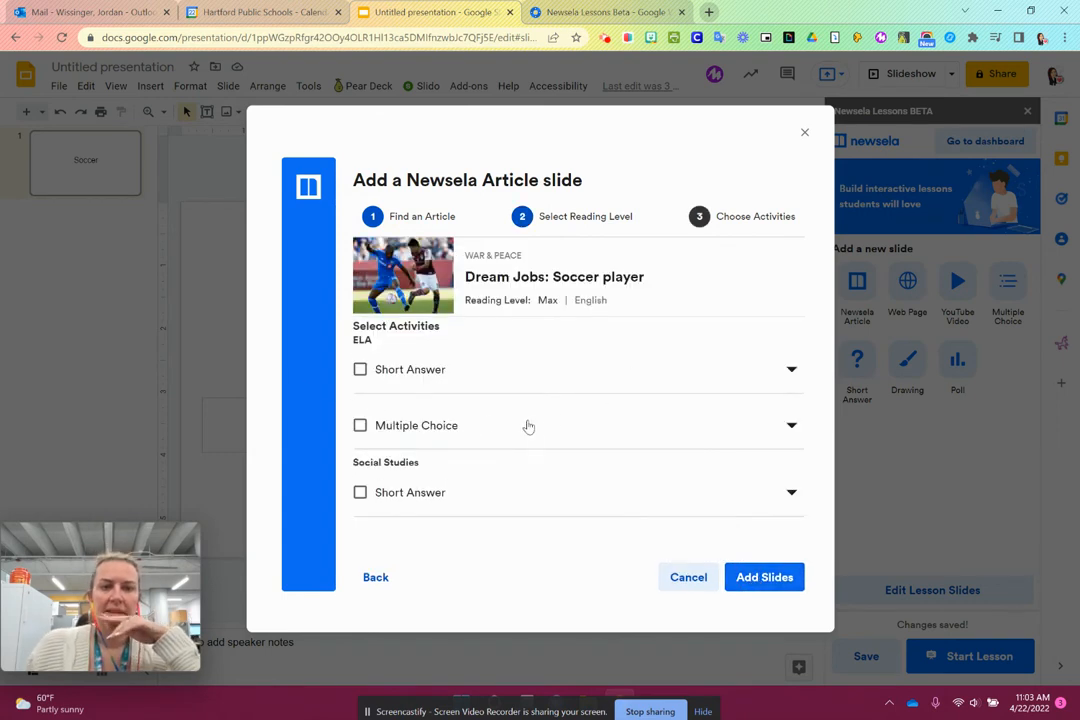
- Include the ELA Multiple Choice and ELA Short Answer activities with the article
{"action": "left_click", "coordinate": [360, 426]}
{"action": "left_click", "coordinate": [360, 369]}
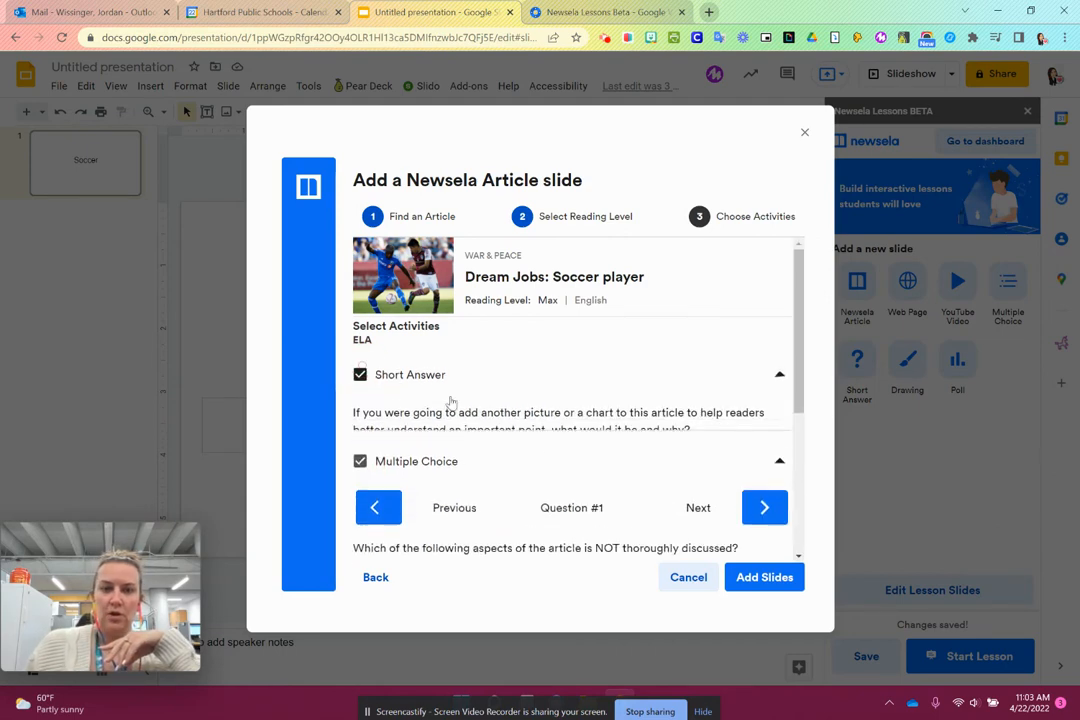
{"action": "scroll", "coordinate": [480, 420], "scroll_direction": "down", "scroll_amount": 5}
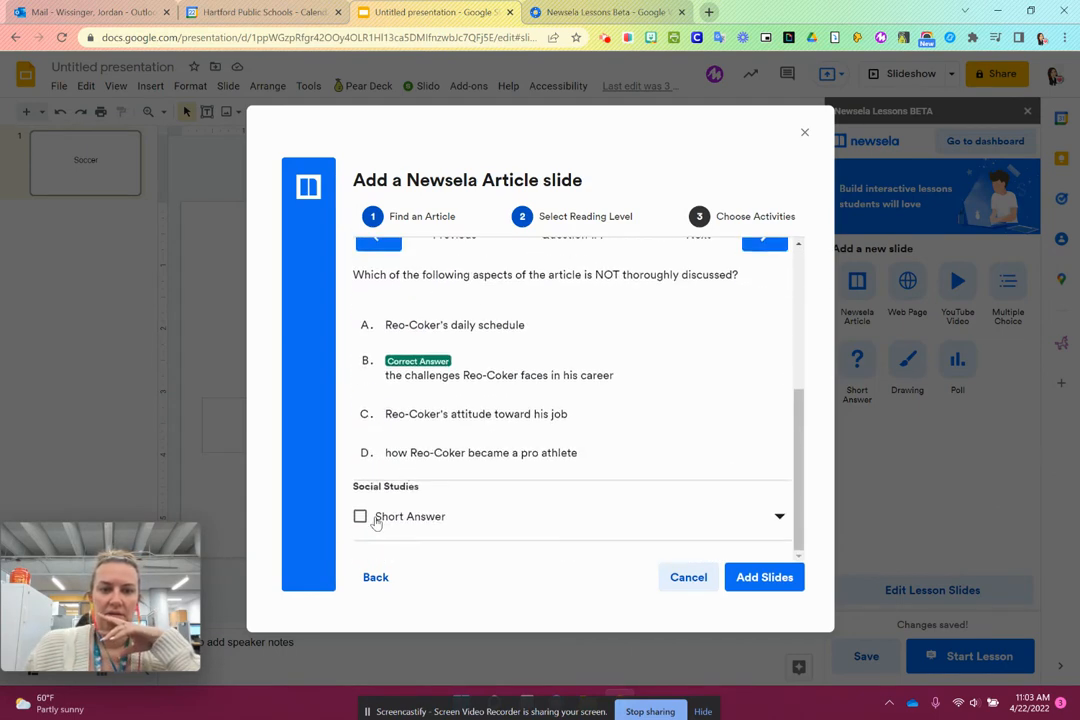
{"action": "left_click", "coordinate": [362, 517]}
{"action": "scroll", "coordinate": [540, 470], "scroll_direction": "down", "scroll_amount": 1}
{"action": "scroll", "coordinate": [548, 463], "scroll_direction": "up", "scroll_amount": 5}
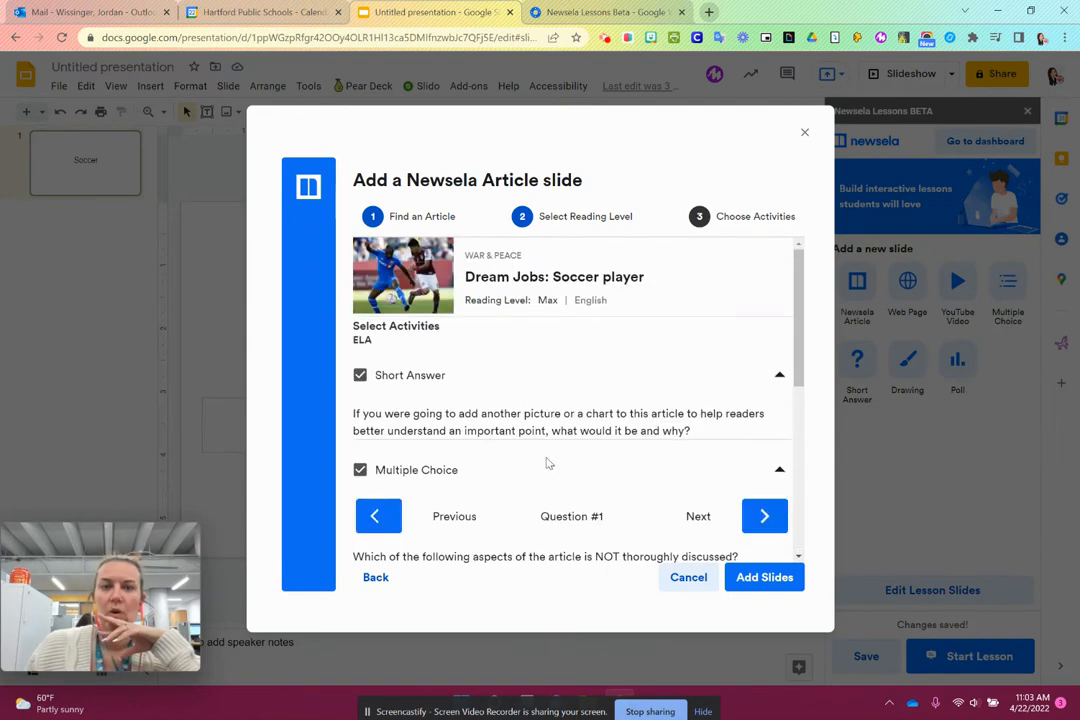
{"action": "scroll", "coordinate": [548, 470], "scroll_direction": "down", "scroll_amount": 4}
{"action": "left_click", "coordinate": [359, 517]}
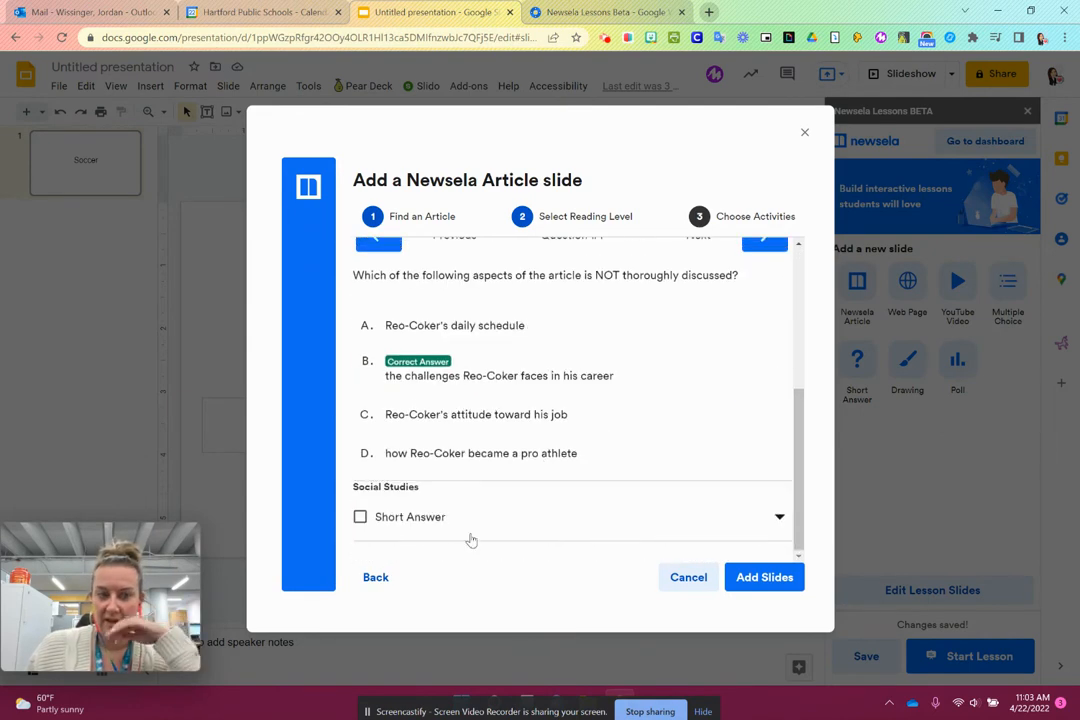
- Add the article slides with the selected ELA activities to the presentation
{"action": "scroll", "coordinate": [470, 540], "scroll_direction": "up", "scroll_amount": 5}
{"action": "scroll", "coordinate": [618, 375], "scroll_direction": "down", "scroll_amount": 4}
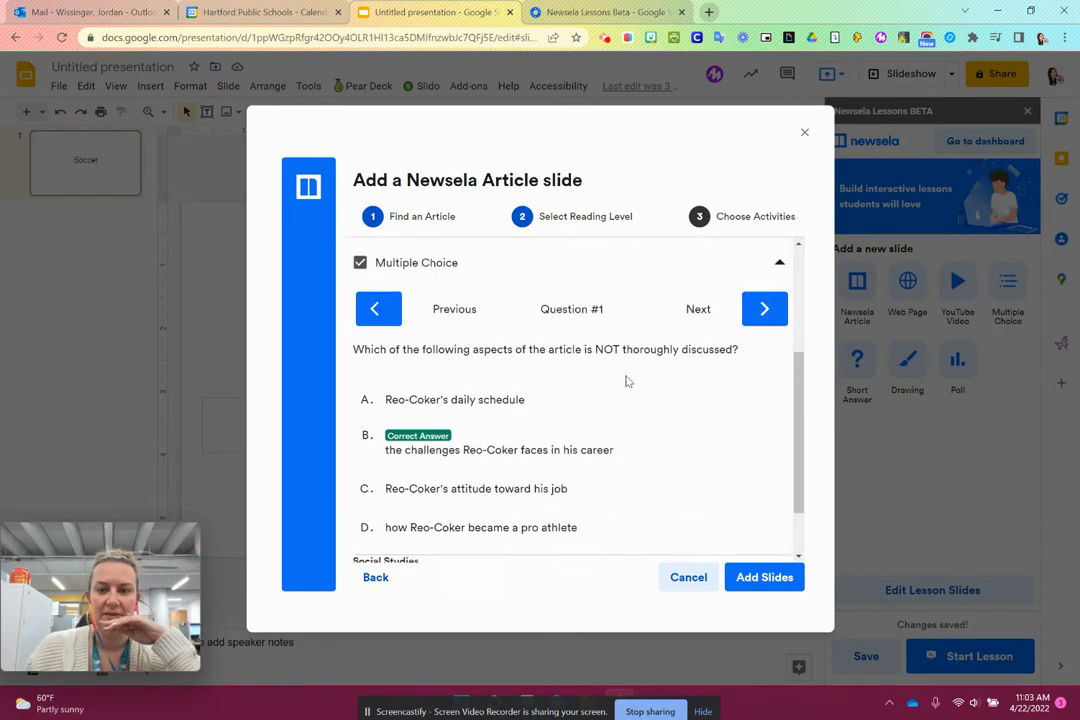
{"action": "left_click", "coordinate": [767, 584]}
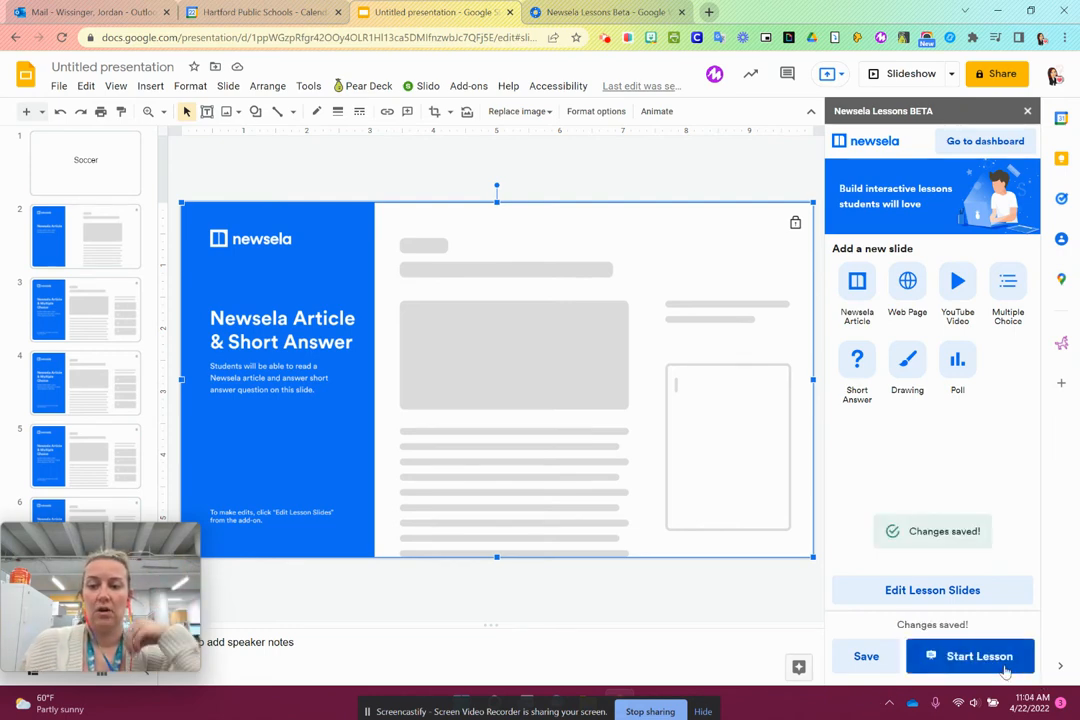
- Launch the Newsela lesson, start the live session and collapse the student list
{"action": "left_click", "coordinate": [1006, 664]}
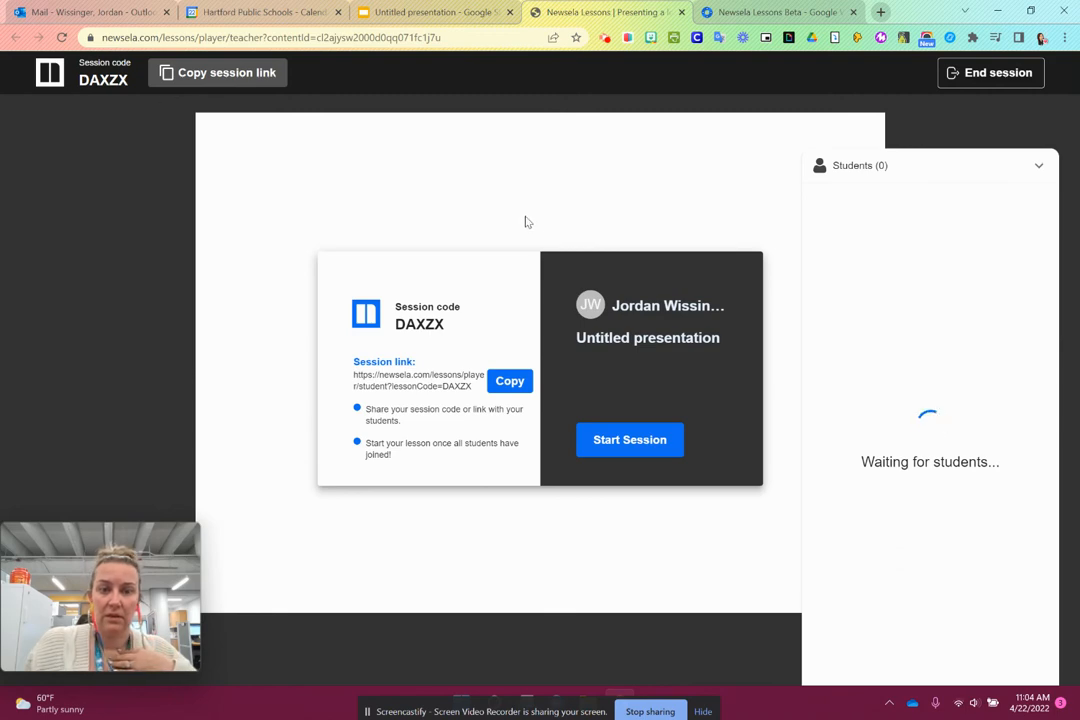
{"action": "left_click", "coordinate": [651, 451]}
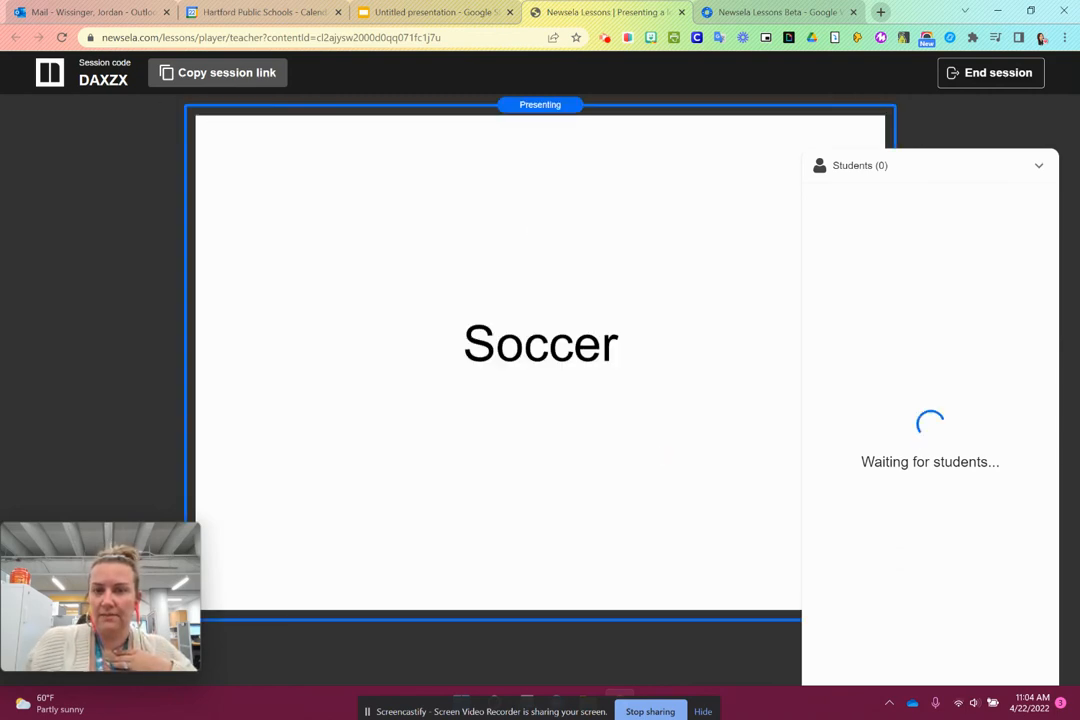
{"action": "left_click", "coordinate": [1038, 166]}
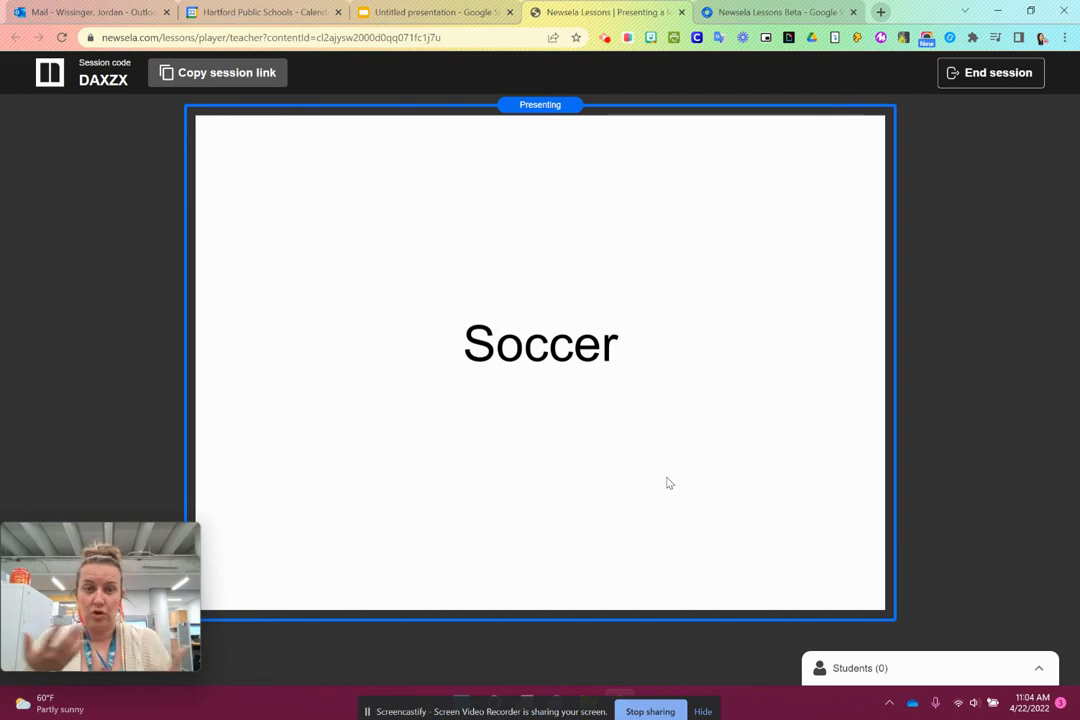
- Advance the presented lesson to the "Dream Jobs: Soccer player" article slide and look through its text
{"action": "key", "text": "Right"}
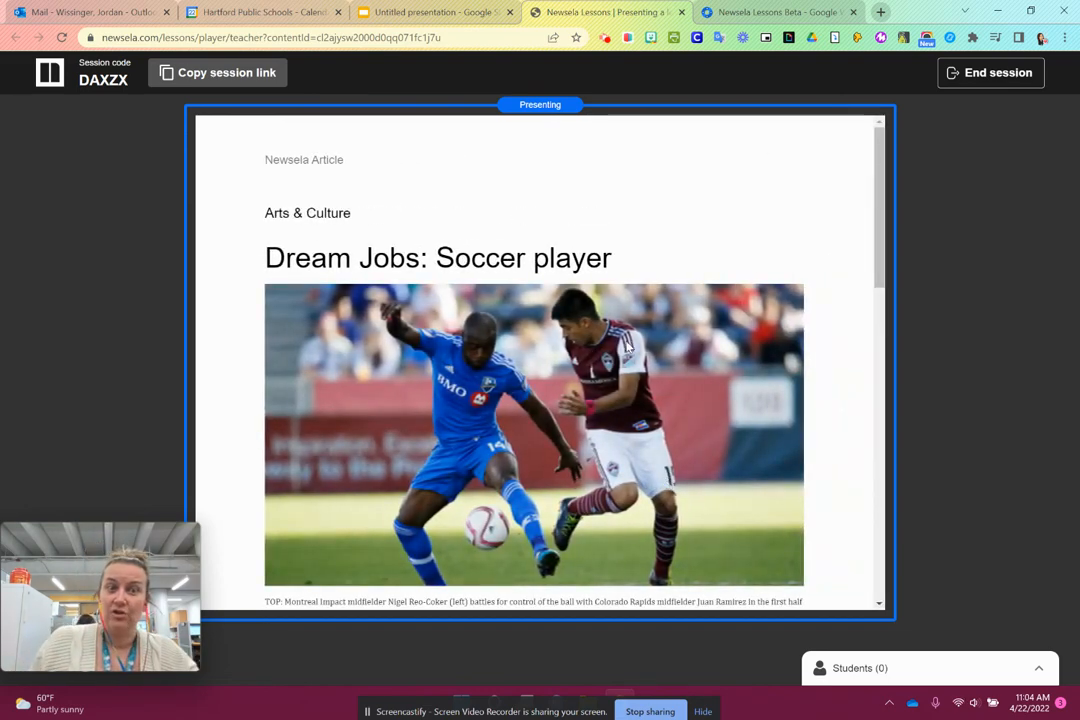
{"action": "scroll", "coordinate": [625, 342], "scroll_direction": "down", "scroll_amount": 6}
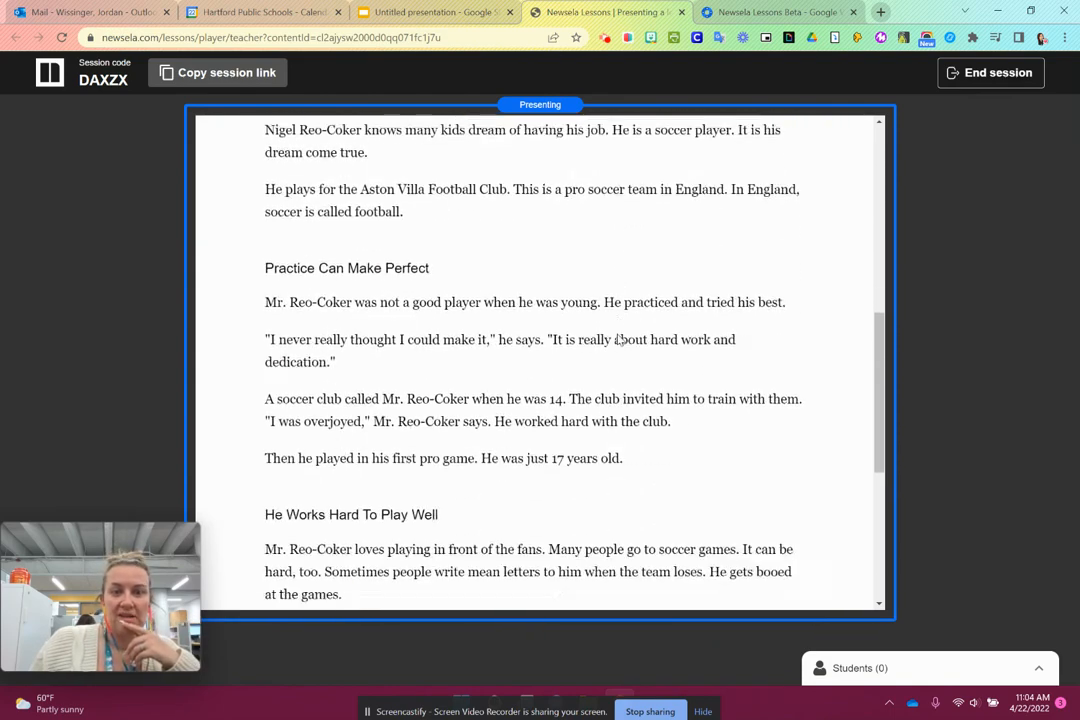
{"action": "scroll", "coordinate": [612, 343], "scroll_direction": "up", "scroll_amount": 1}
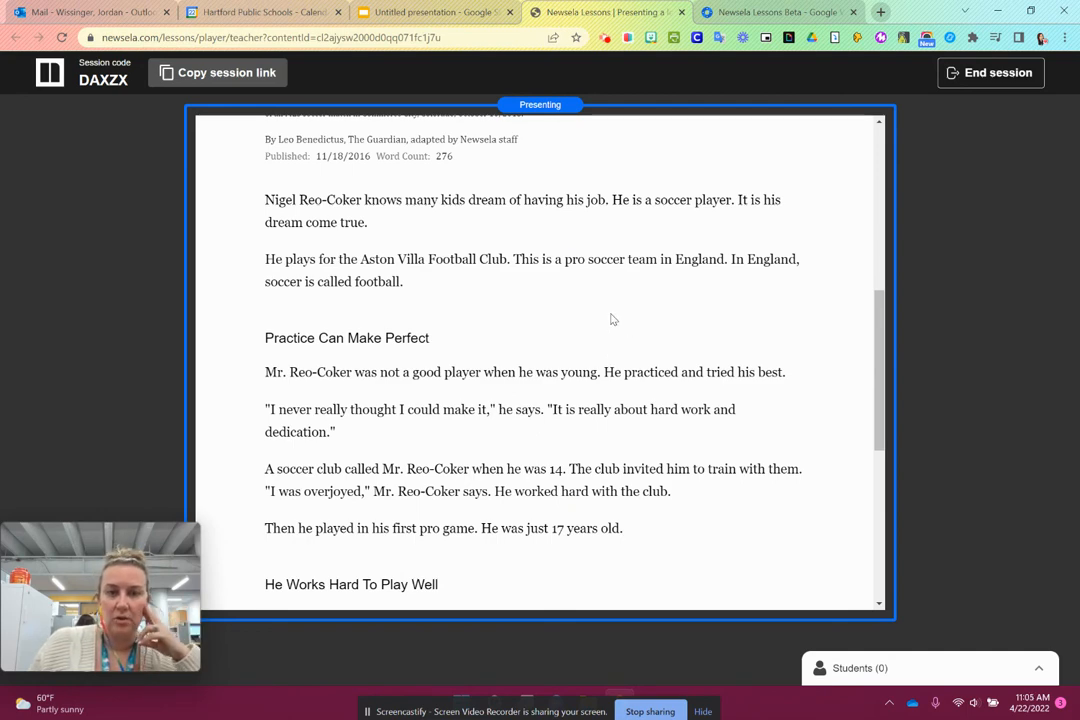
{"action": "scroll", "coordinate": [630, 342], "scroll_direction": "down", "scroll_amount": 5}
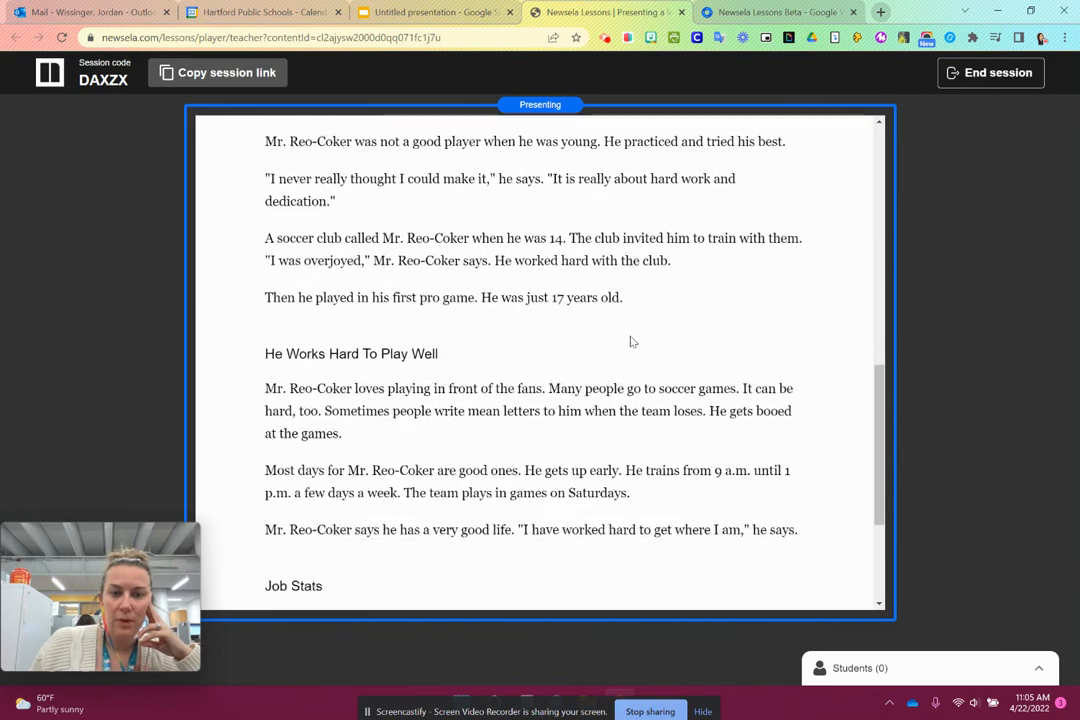
{"action": "scroll", "coordinate": [631, 342], "scroll_direction": "up", "scroll_amount": 10}
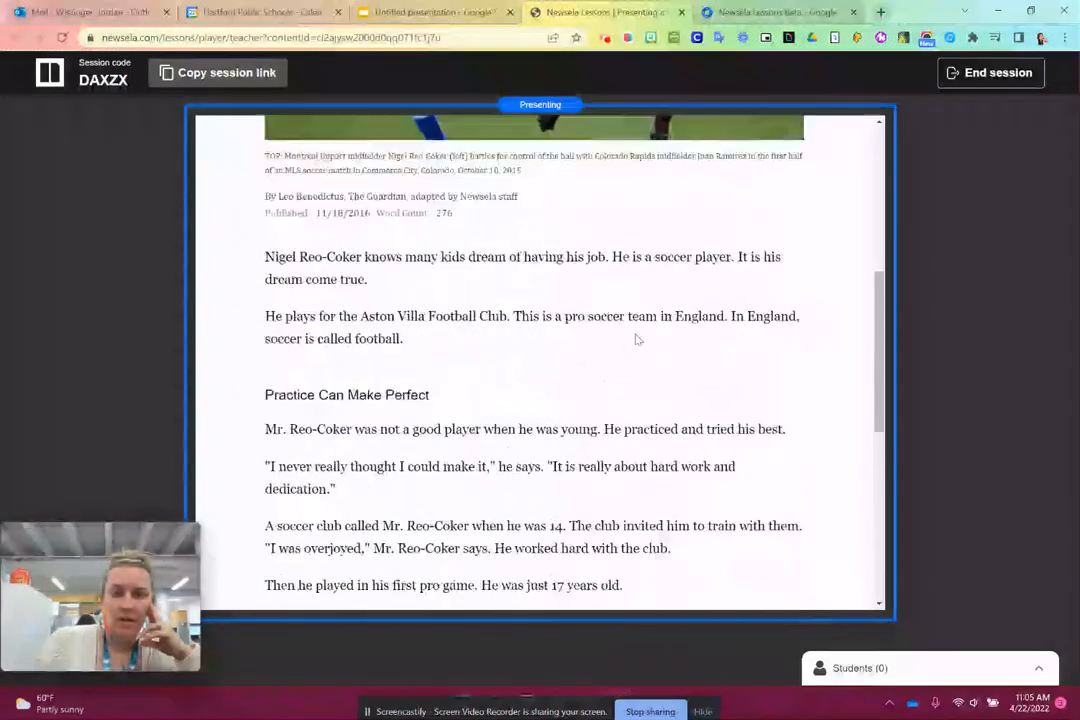
{"action": "scroll", "coordinate": [645, 390], "scroll_direction": "down", "scroll_amount": 2}
{"action": "left_click", "coordinate": [645, 390]}
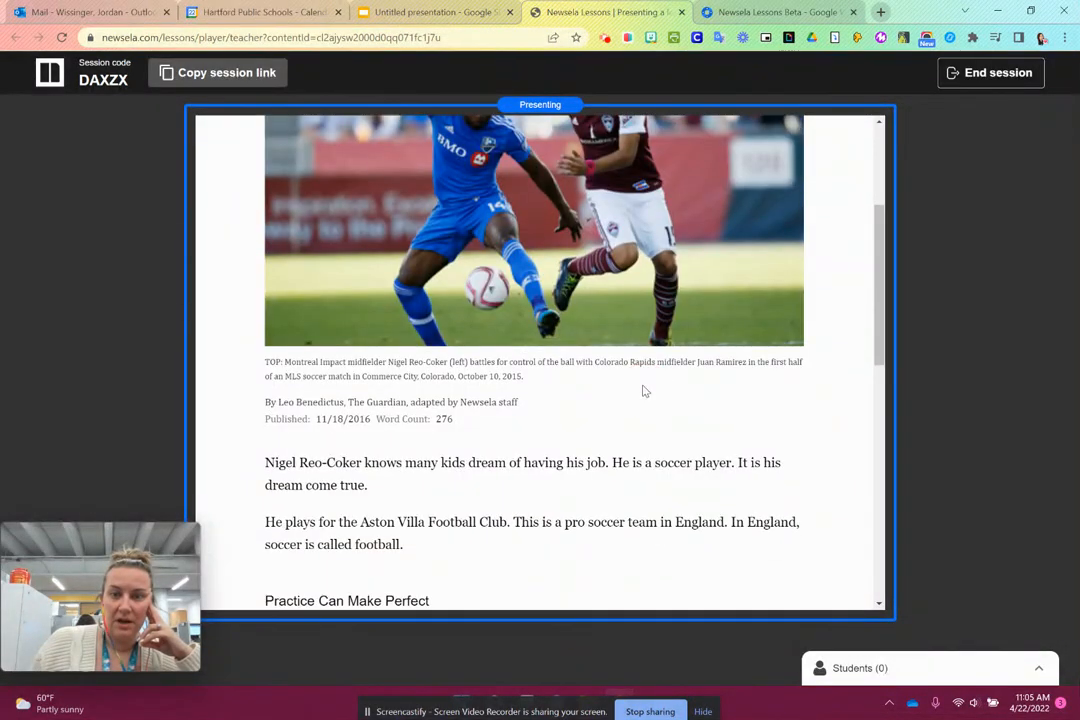
- Advance through the multiple-choice slides to the short-answer slide, examining the questions and answer options beside the article
{"action": "key", "text": "Right"}
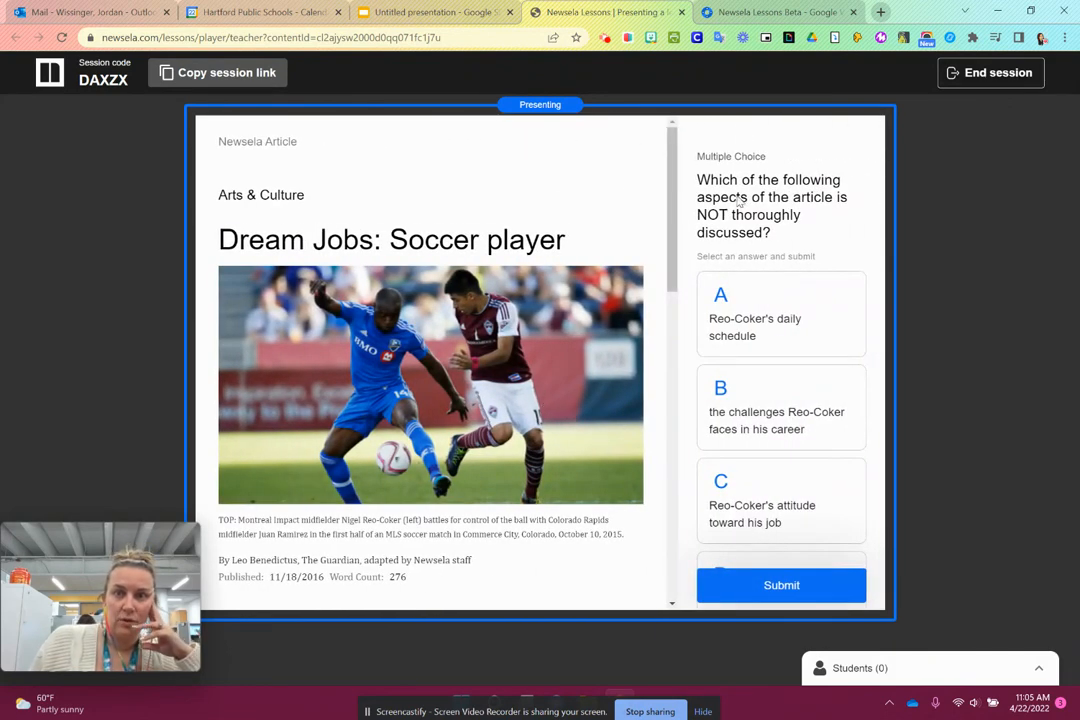
{"action": "scroll", "coordinate": [810, 315], "scroll_direction": "down", "scroll_amount": 2}
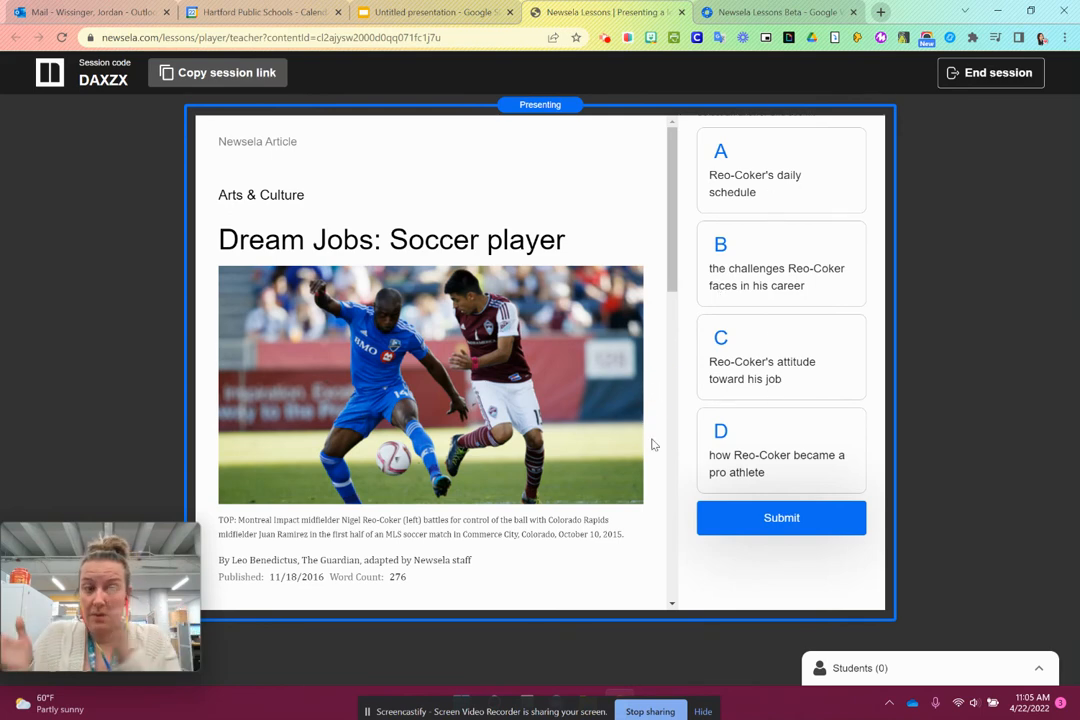
{"action": "key", "text": "Right"}
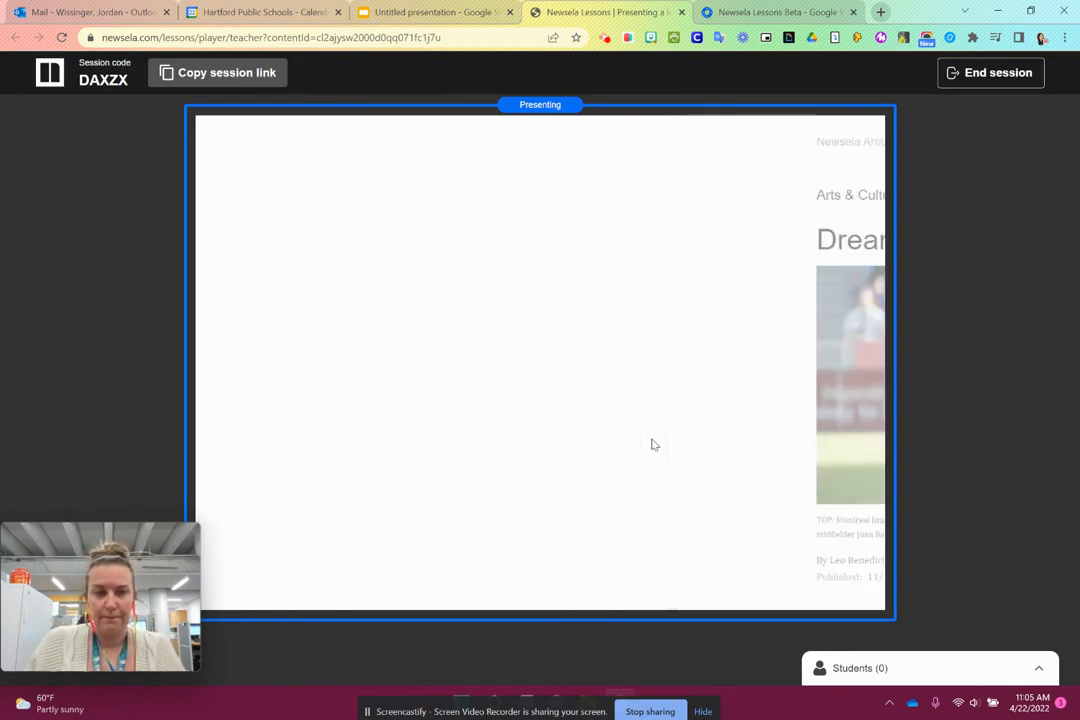
{"action": "scroll", "coordinate": [593, 372], "scroll_direction": "down", "scroll_amount": 3}
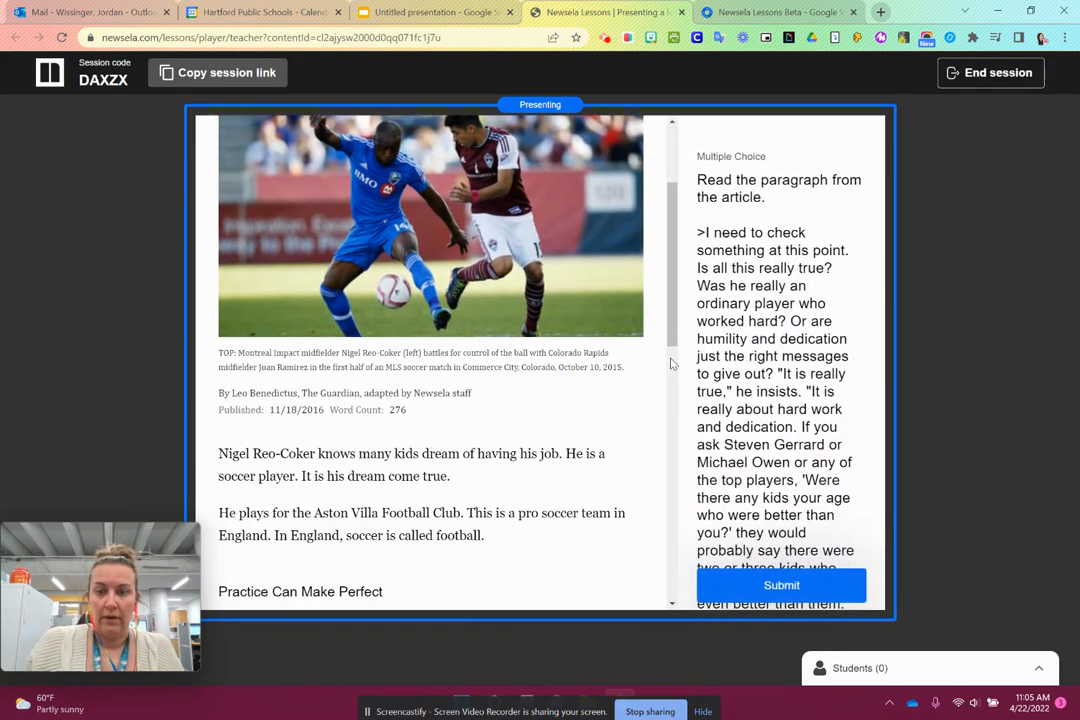
{"action": "scroll", "coordinate": [779, 378], "scroll_direction": "down", "scroll_amount": 5}
{"action": "scroll", "coordinate": [779, 382], "scroll_direction": "down", "scroll_amount": 2}
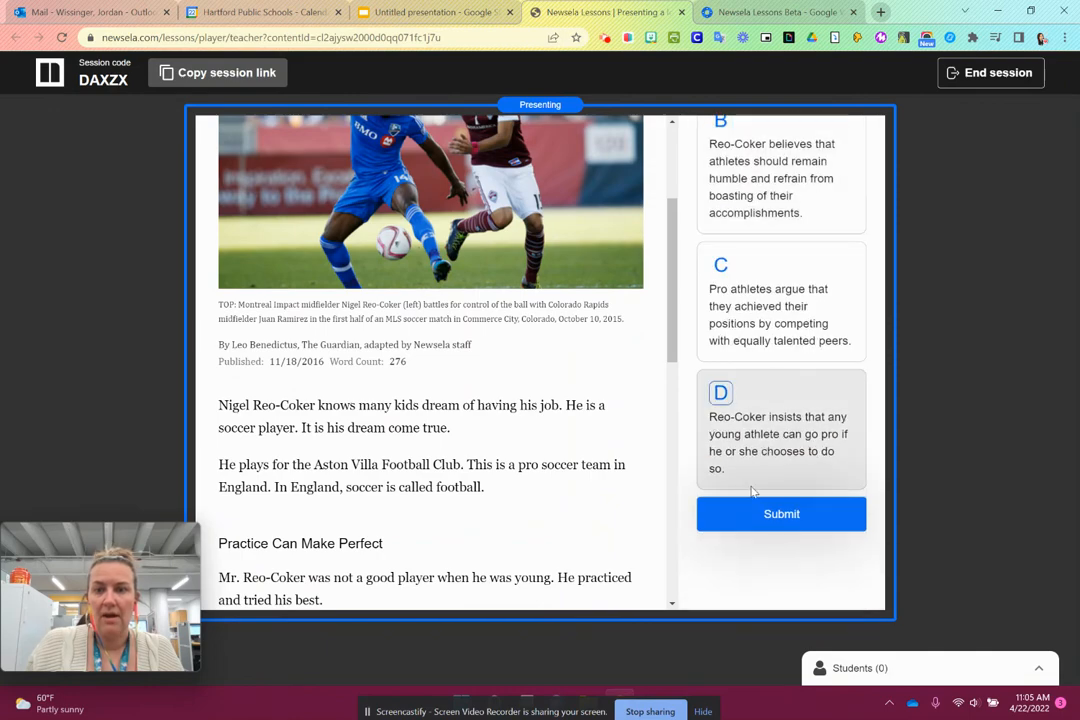
{"action": "key", "text": "Right"}
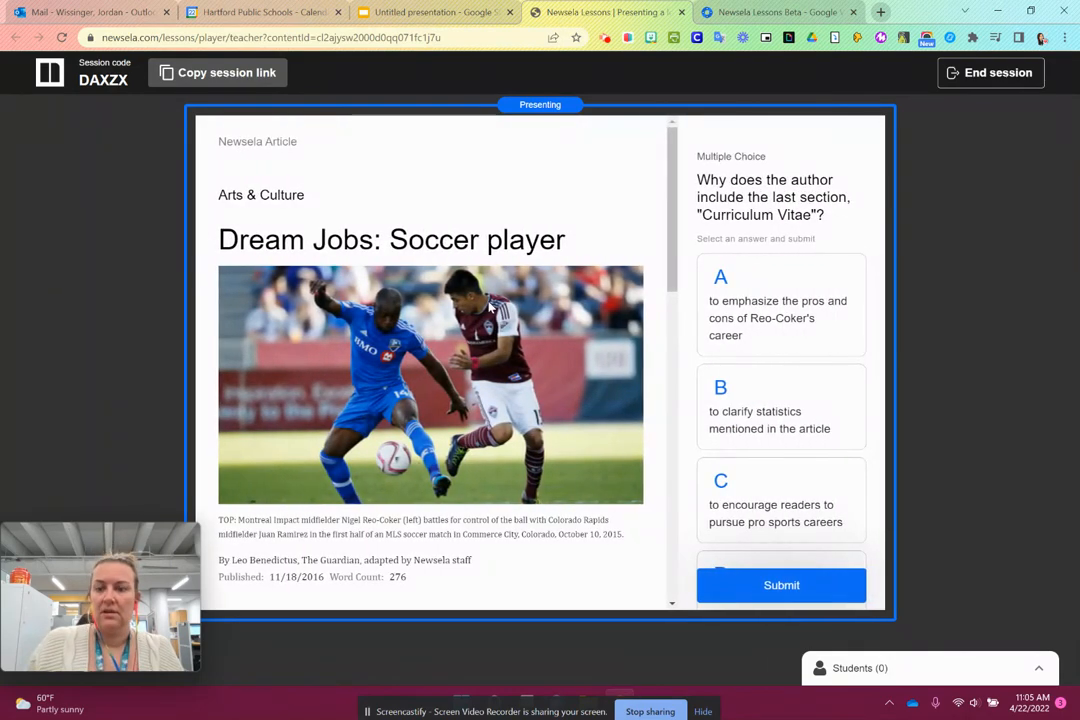
{"action": "key", "text": "Right"}
{"action": "key", "text": "Right"}
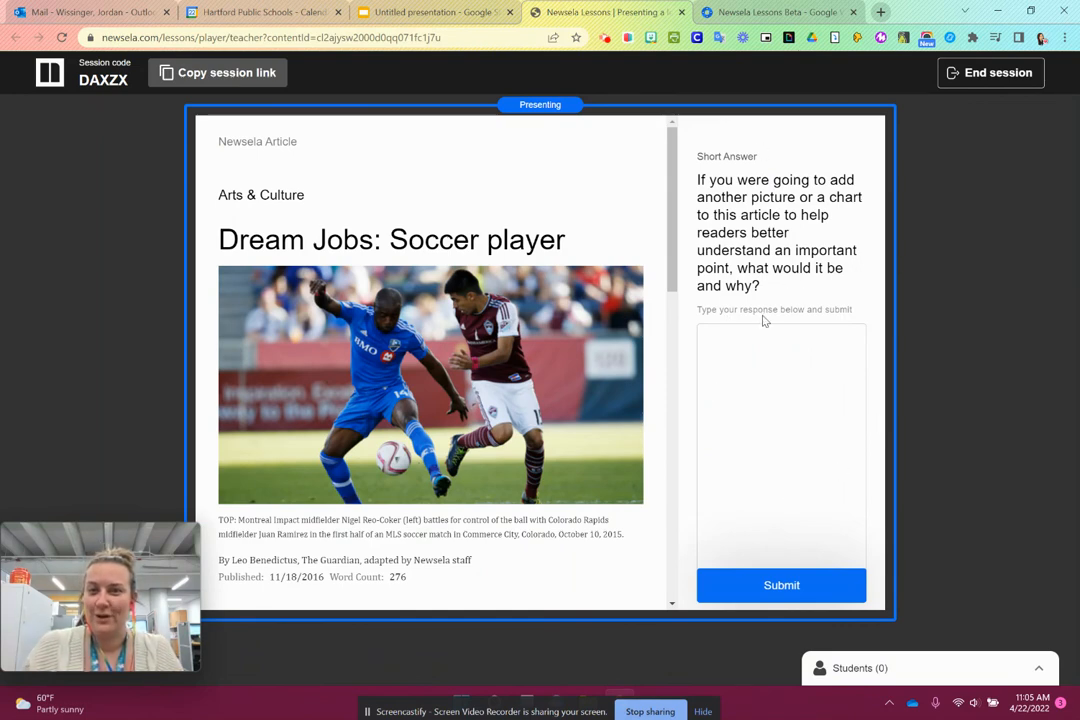
{"action": "left_click", "coordinate": [757, 373]}
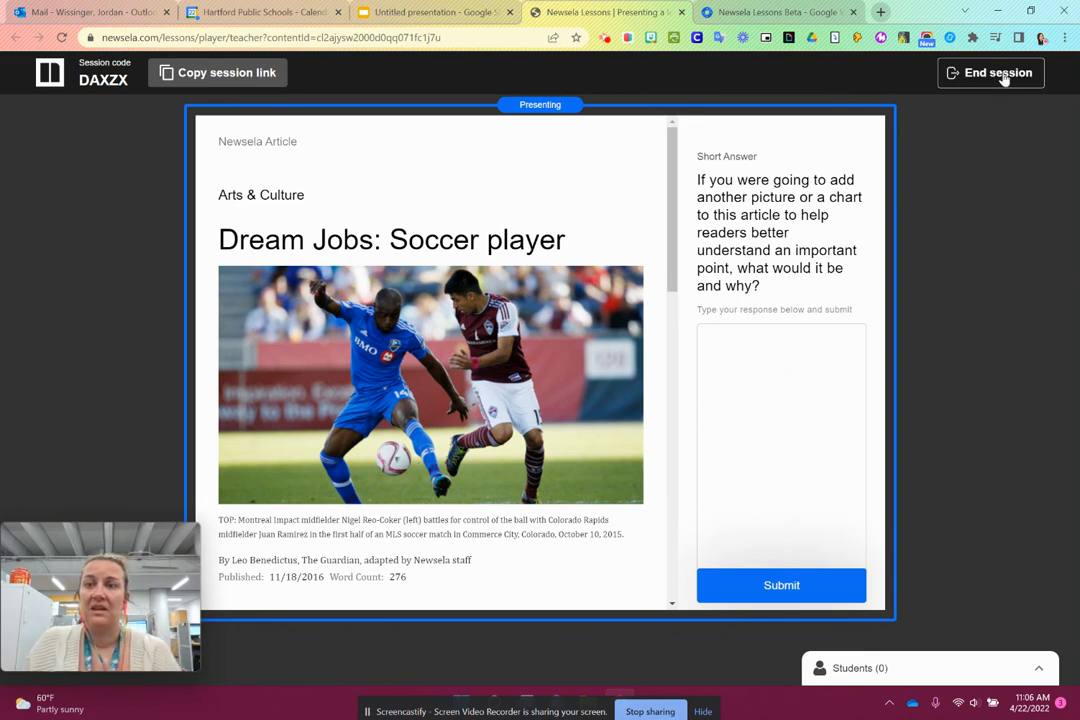
{"action": "left_click", "coordinate": [440, 12]}
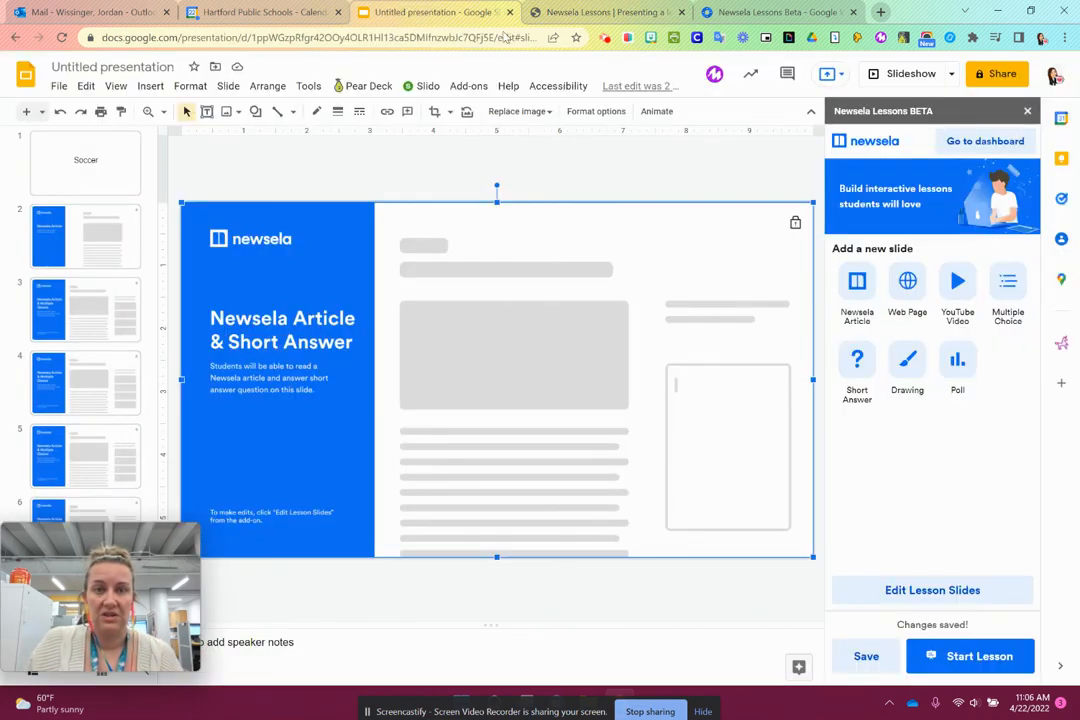
{"action": "left_click", "coordinate": [610, 12]}
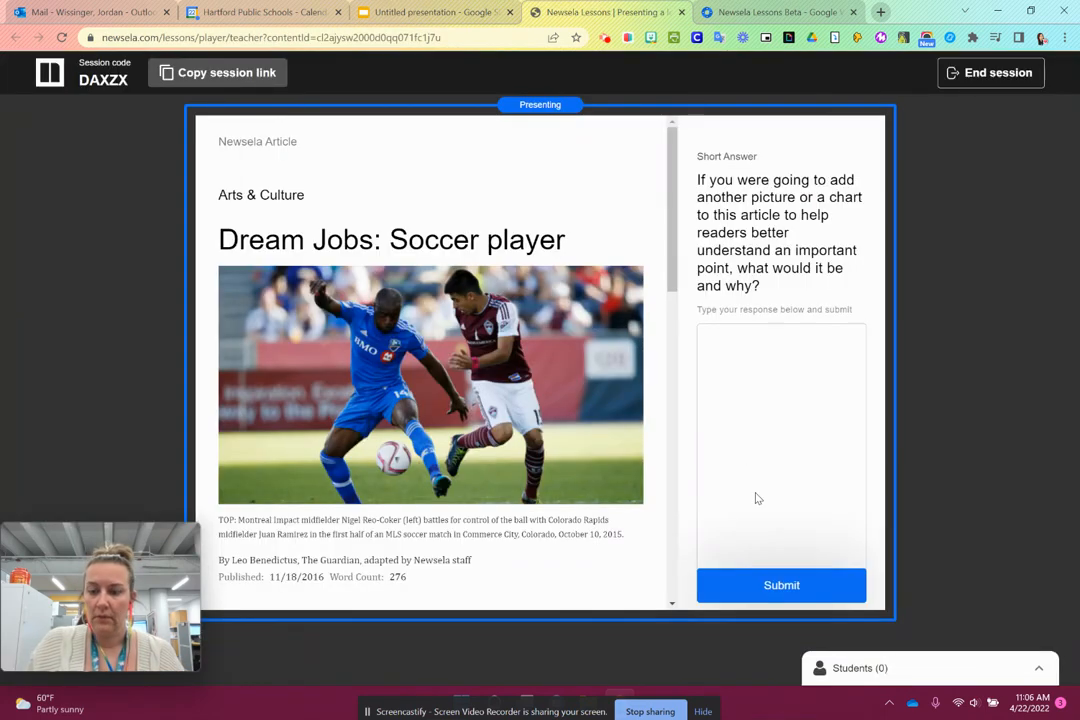